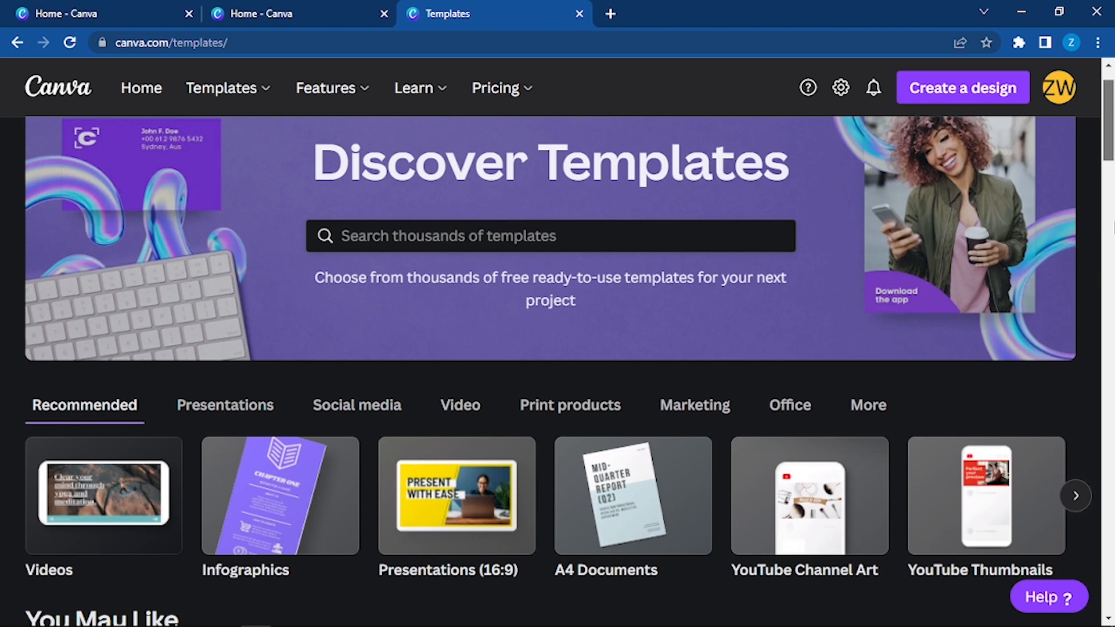
Browse the templates to YouTube Channel Logos and start customizing the gold and black Aldenaire rainbow logo template.
scroll(558, 349, "down", 1)
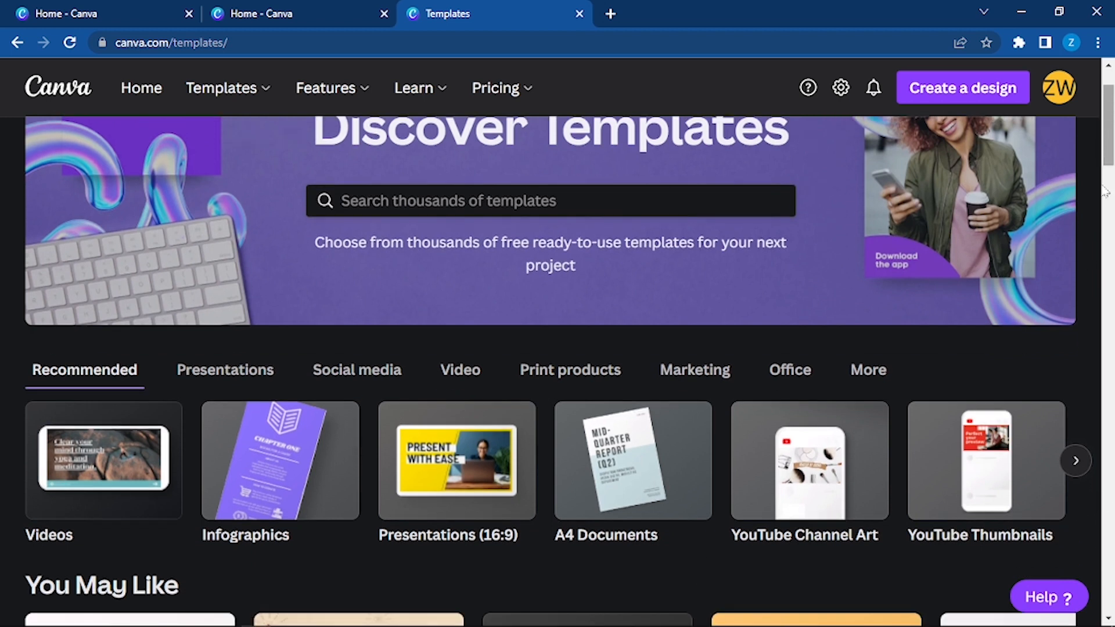
scroll(1104, 192, "down", 5)
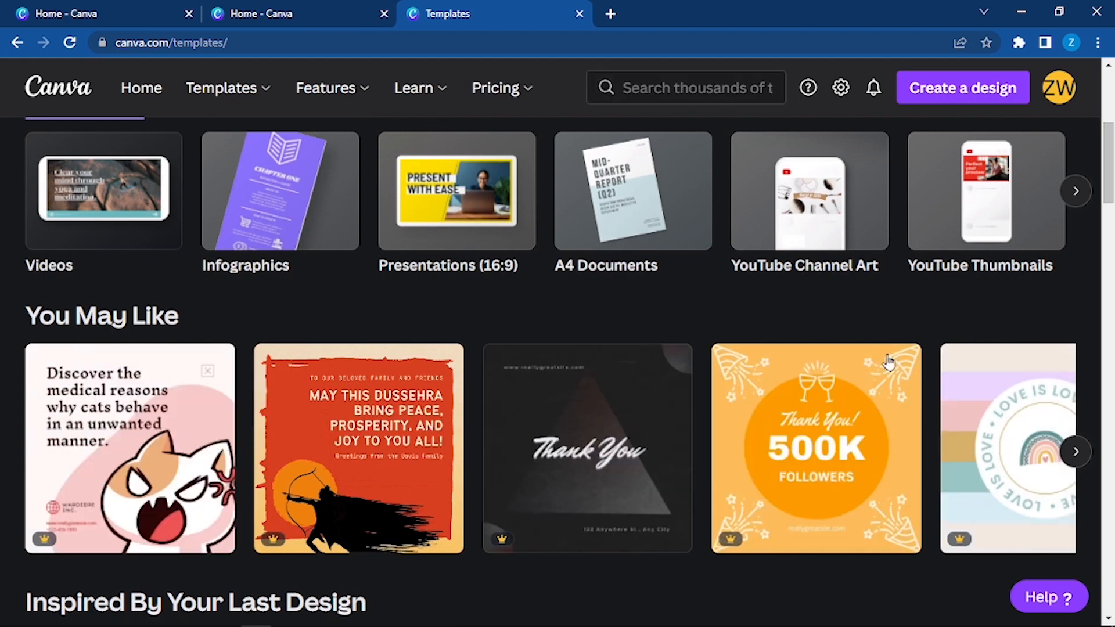
left_click_drag(1111, 203, 1110, 593)
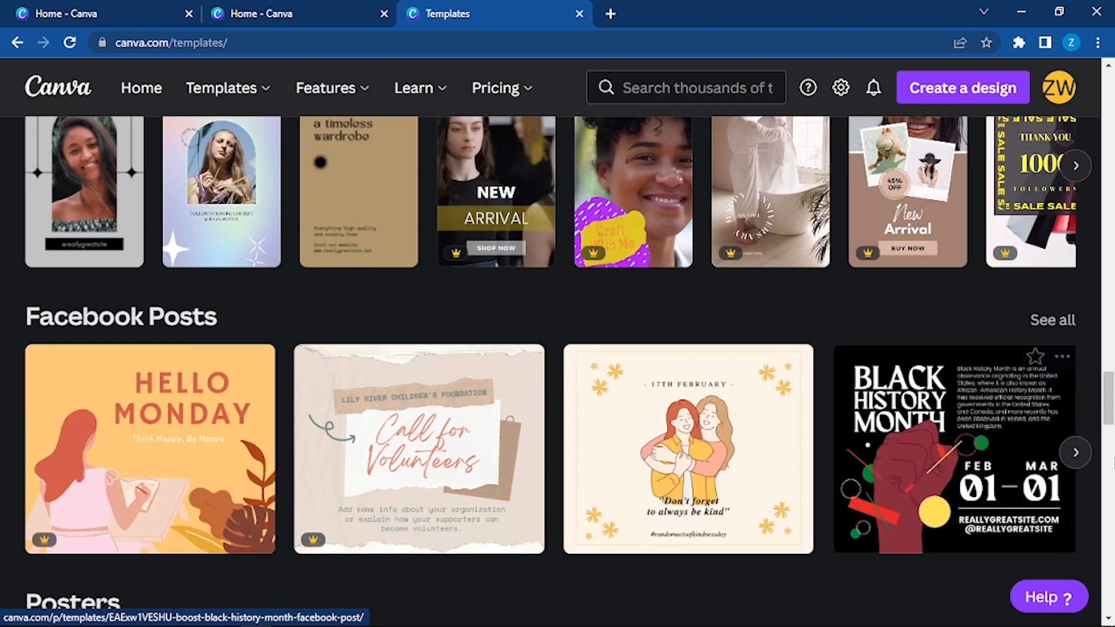
scroll(1113, 462, "down", 1)
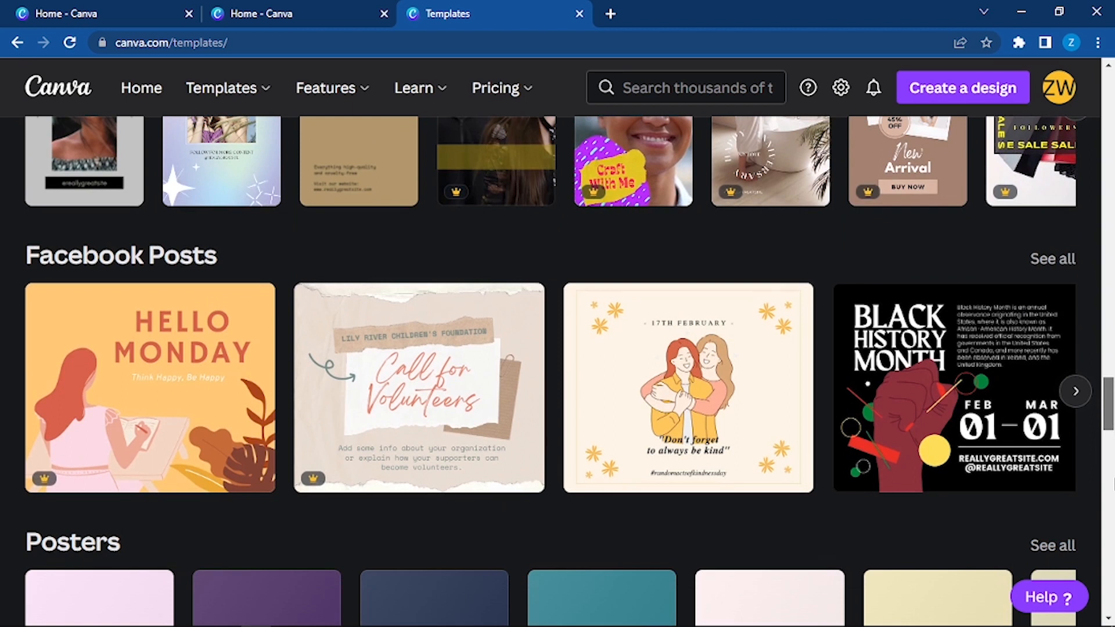
scroll(1113, 485, "down", 1)
scroll(557, 348, "down", 5)
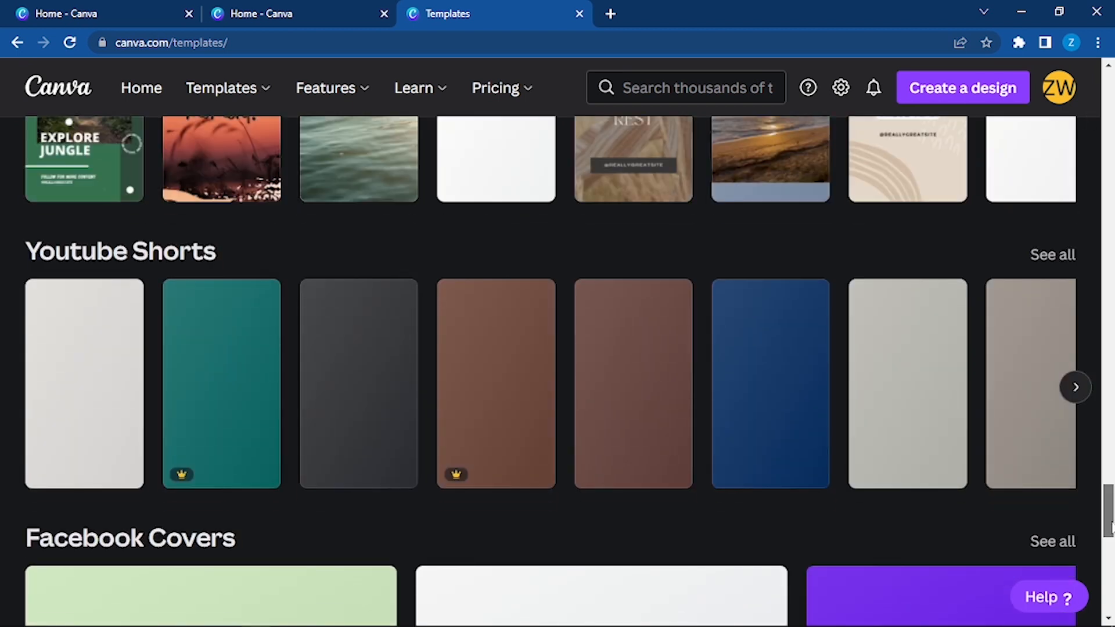
left_click_drag(1110, 515, 1107, 479)
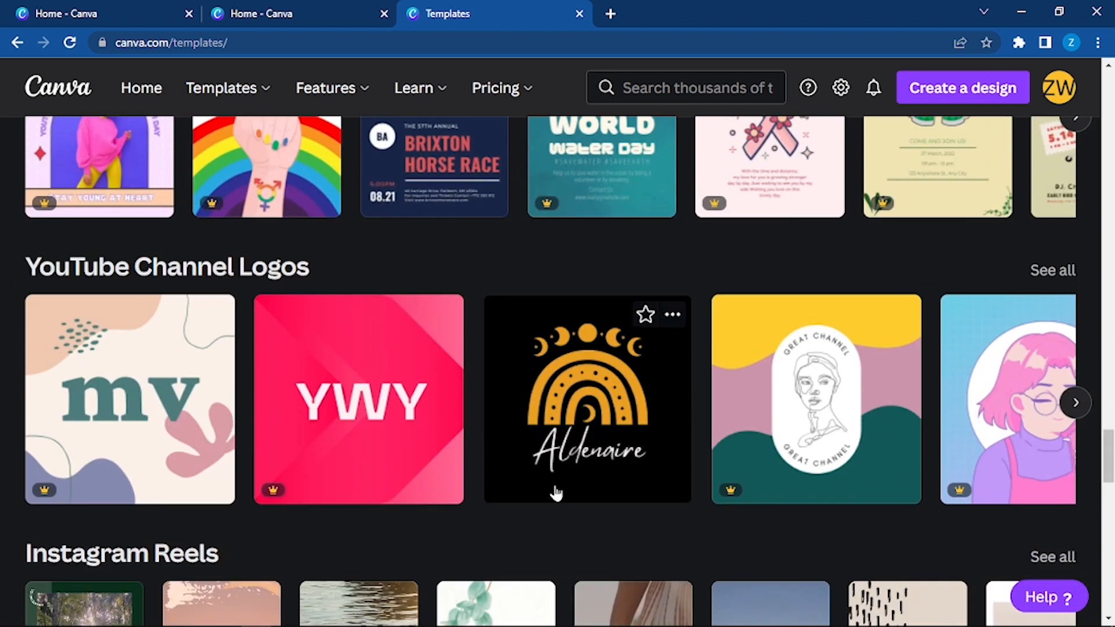
left_click(545, 435)
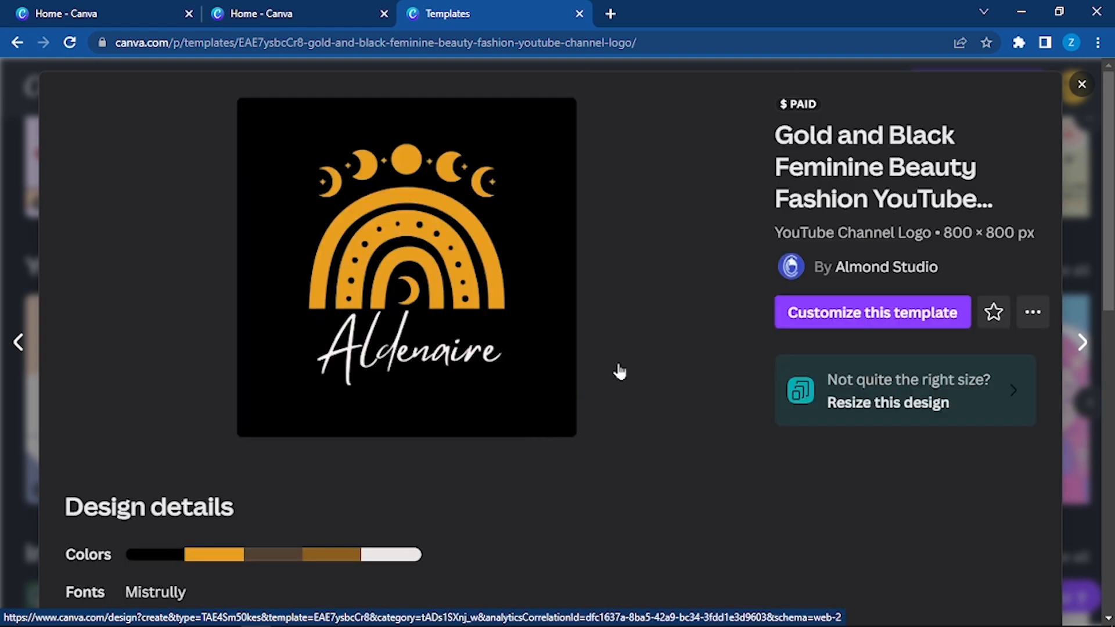
left_click(835, 317)
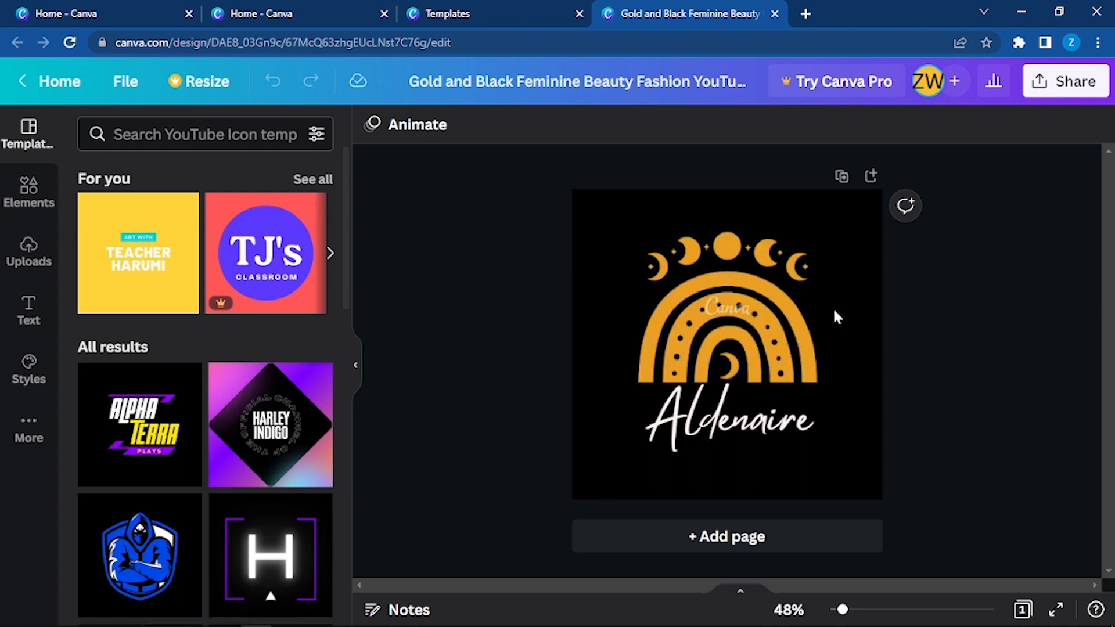
Replace the Aldenaire design's content with the Alpha Terra Plays template.
left_click(737, 311)
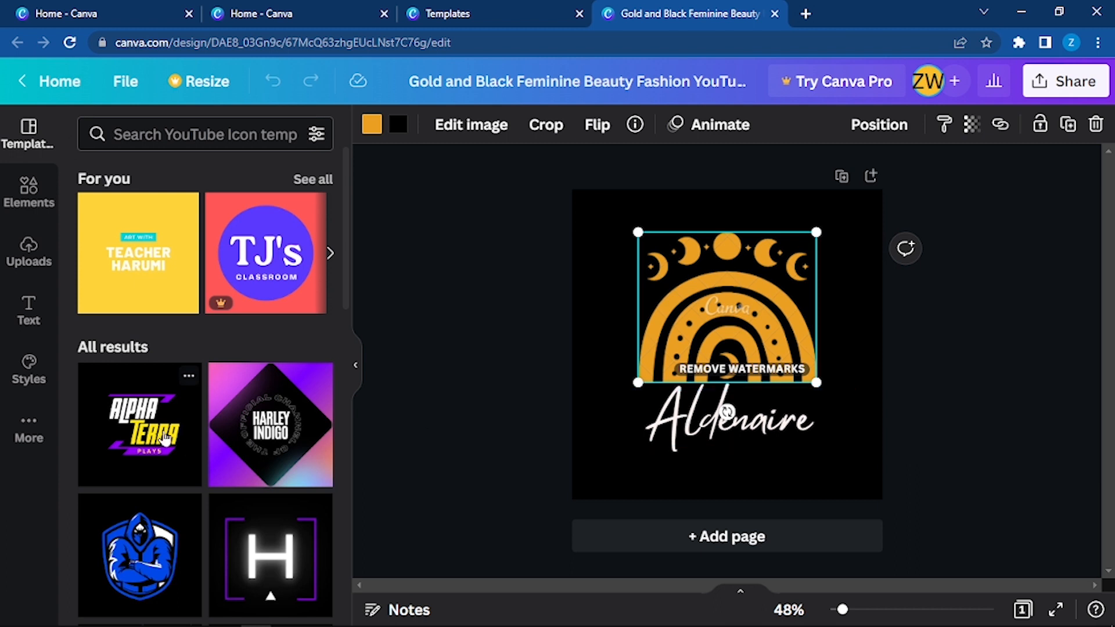
left_click(166, 438)
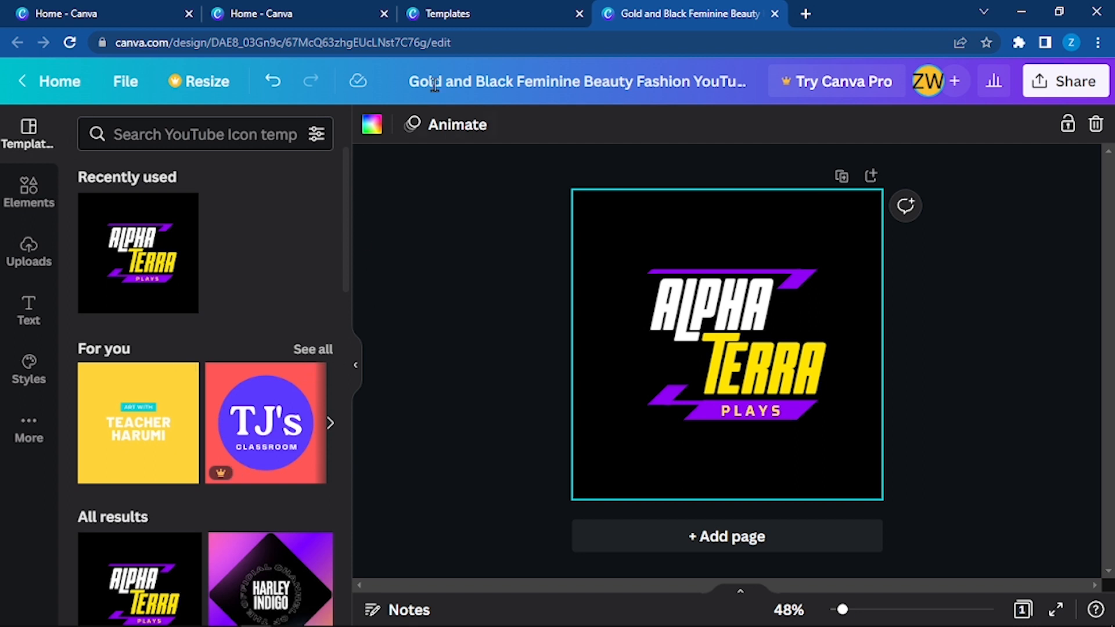
Create a second design from the gold and black Aldenaire YouTube channel logo template.
left_click(468, 23)
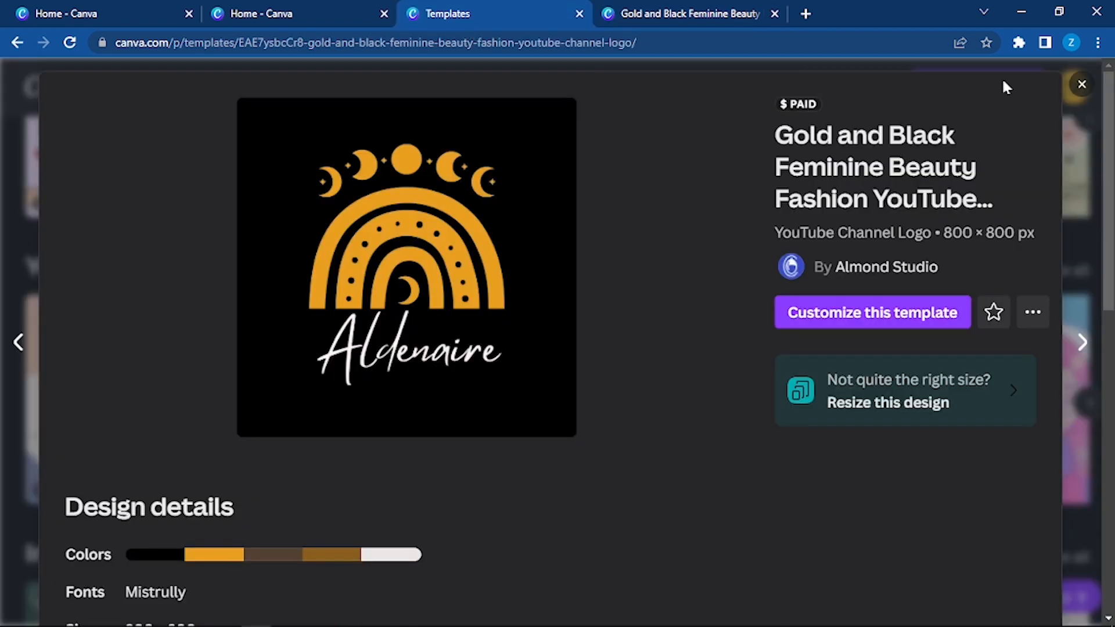
left_click(1079, 86)
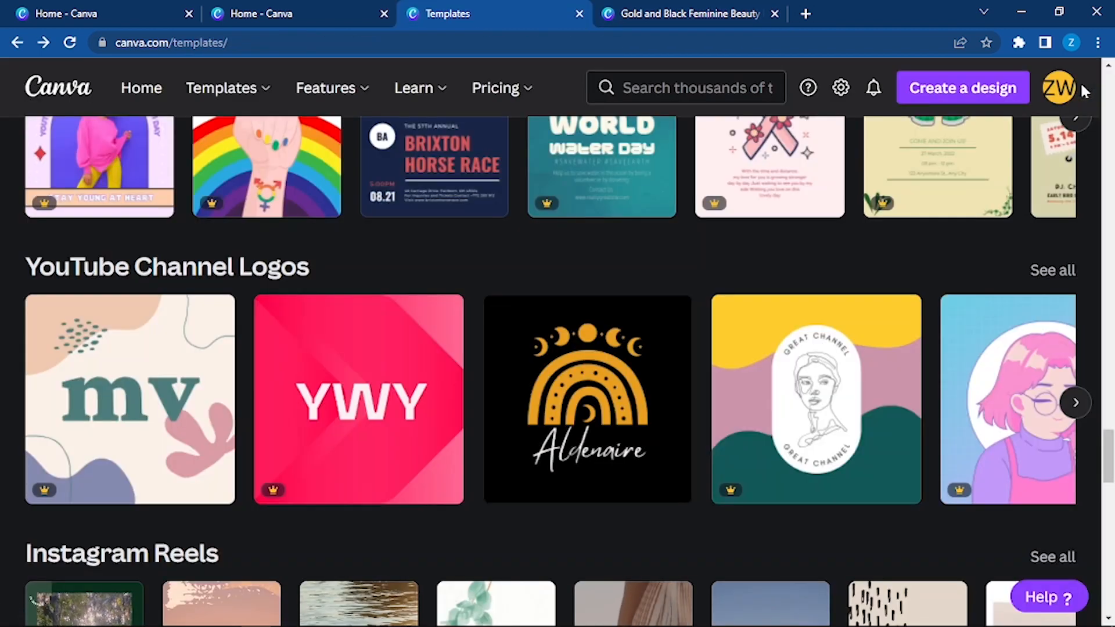
left_click(569, 374)
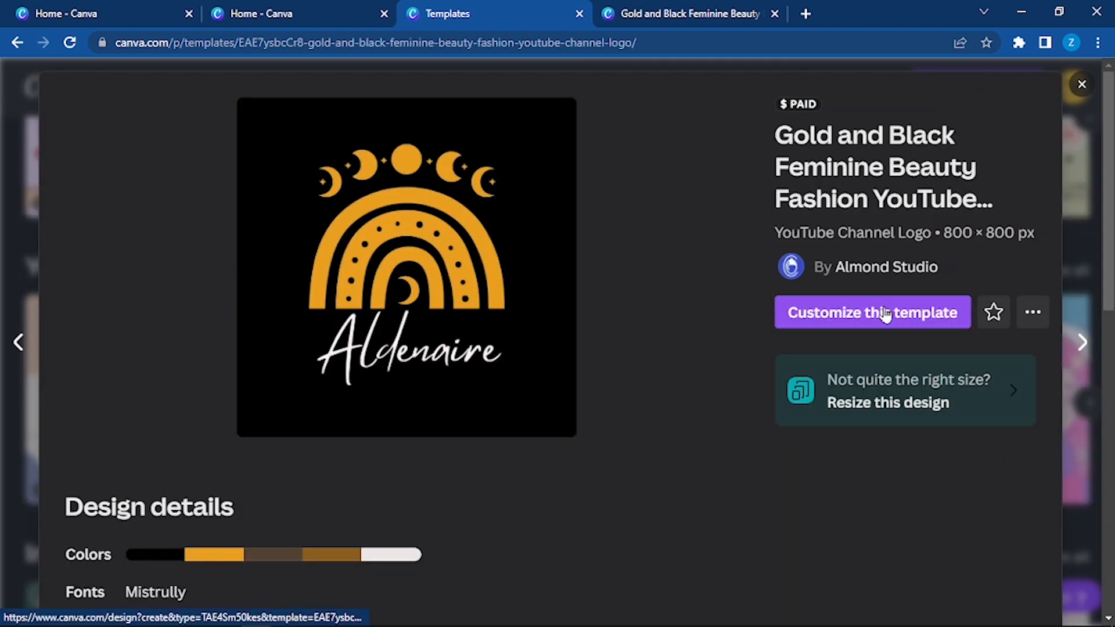
left_click(883, 311)
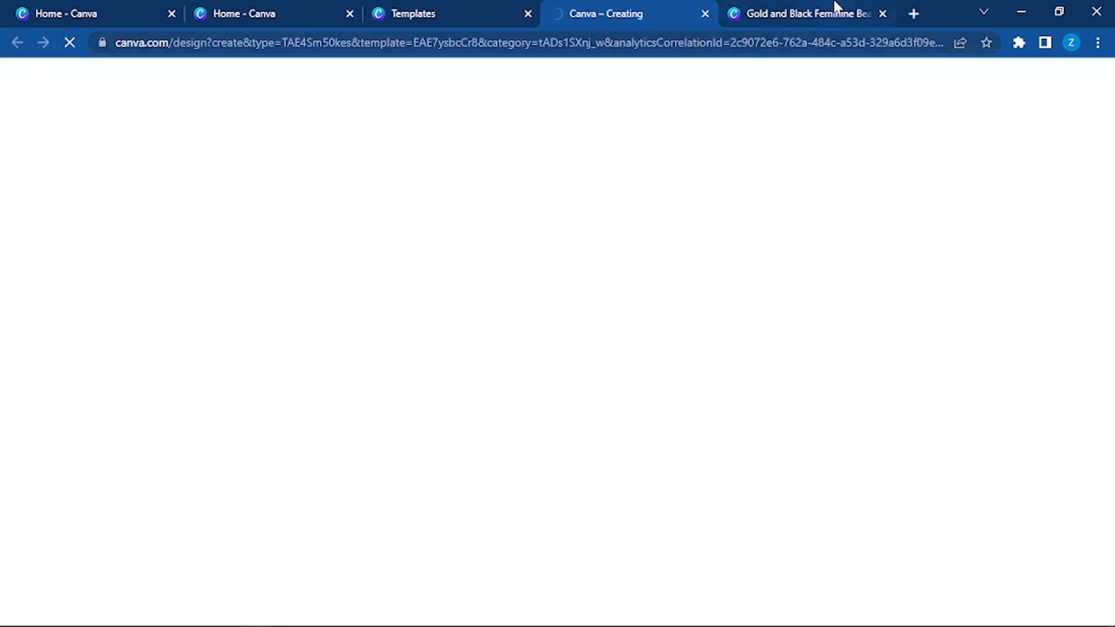
Compare the Alpha Terra and Aldenaire designs and examine the individual elements of the grouped Alpha Terra logo.
left_click(834, 17)
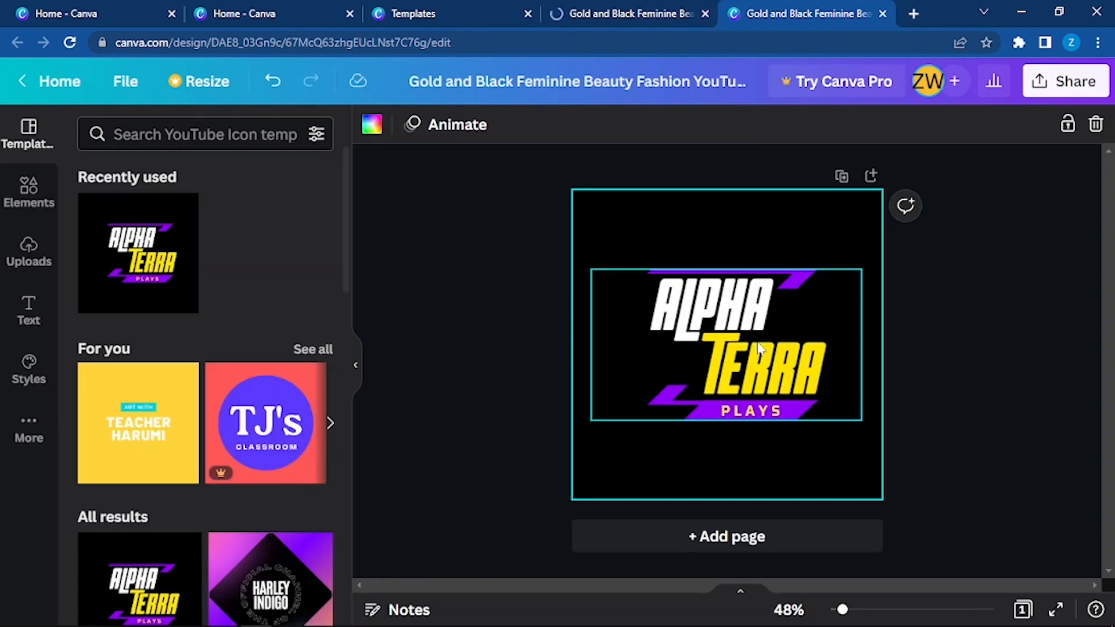
left_click(616, 12)
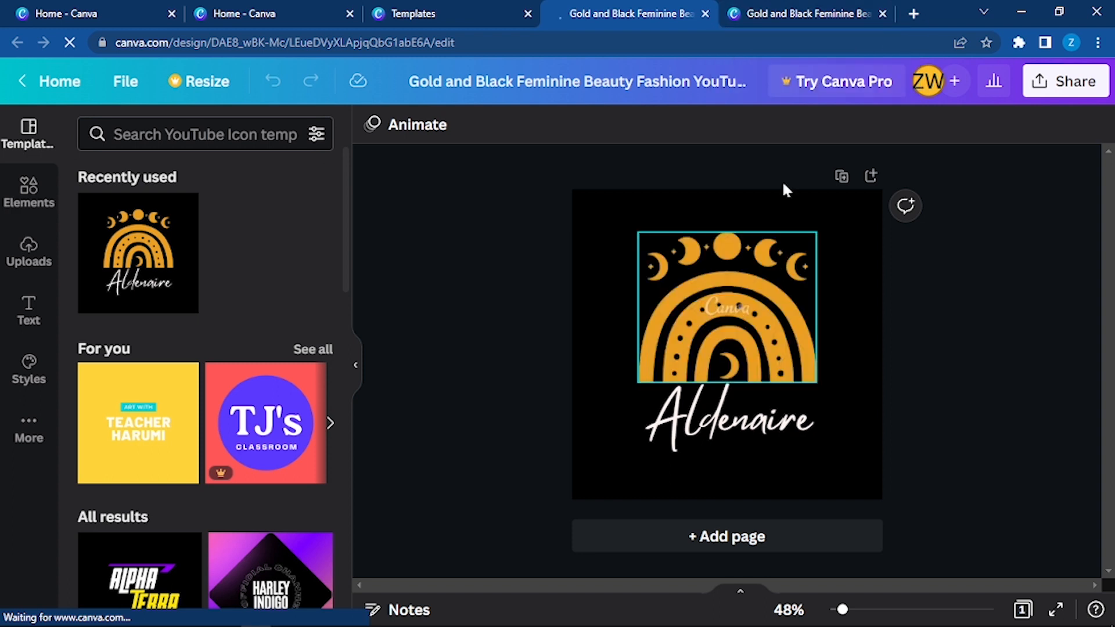
left_click(776, 20)
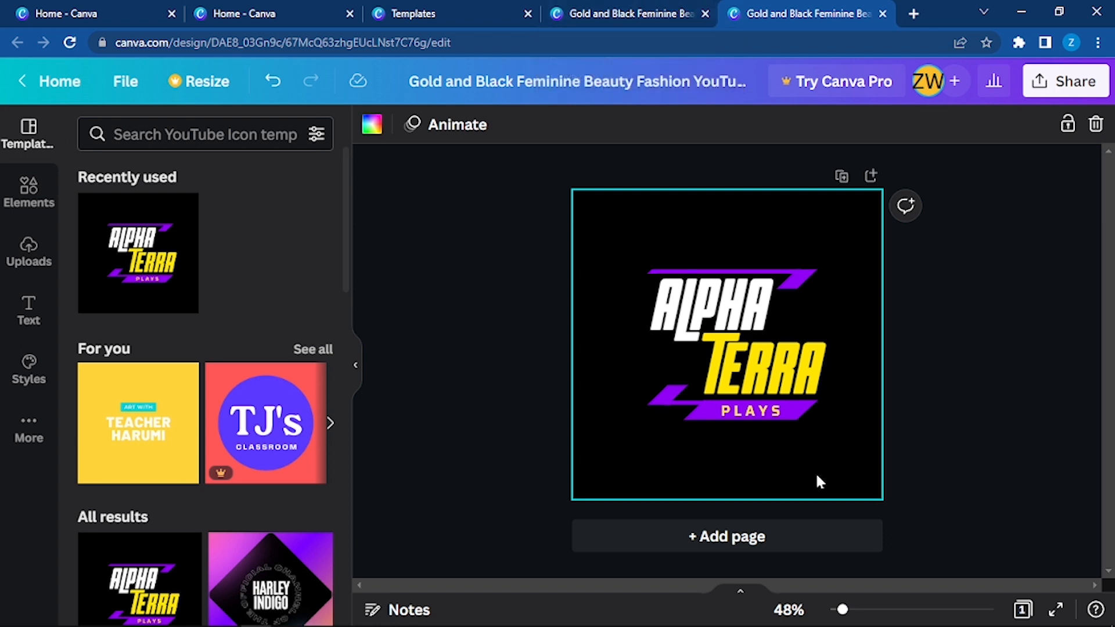
left_click(650, 14)
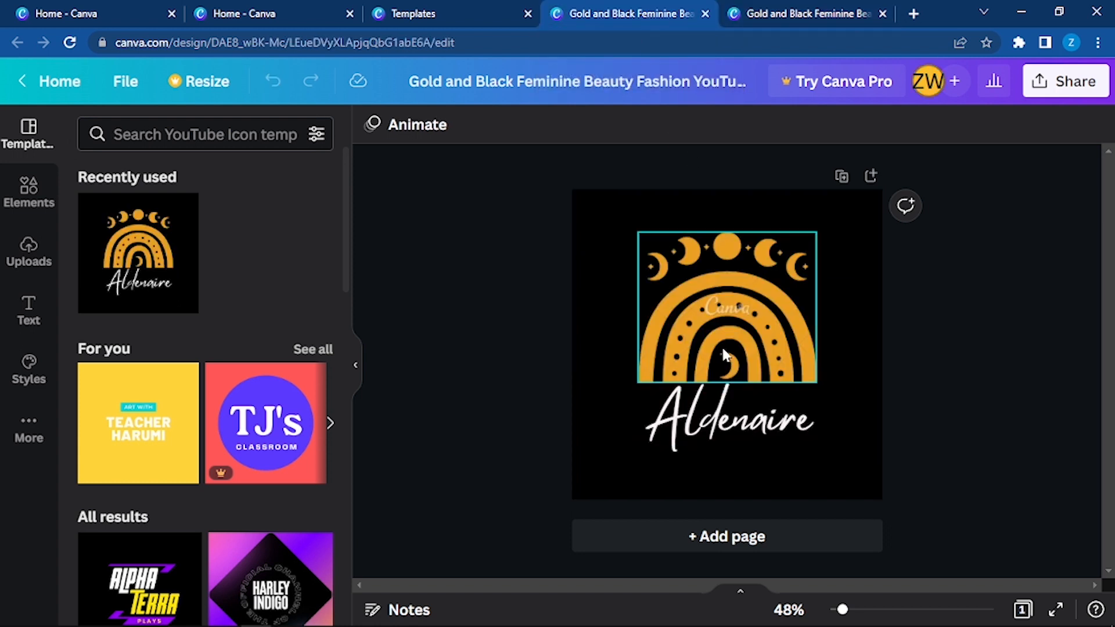
left_click(839, 11)
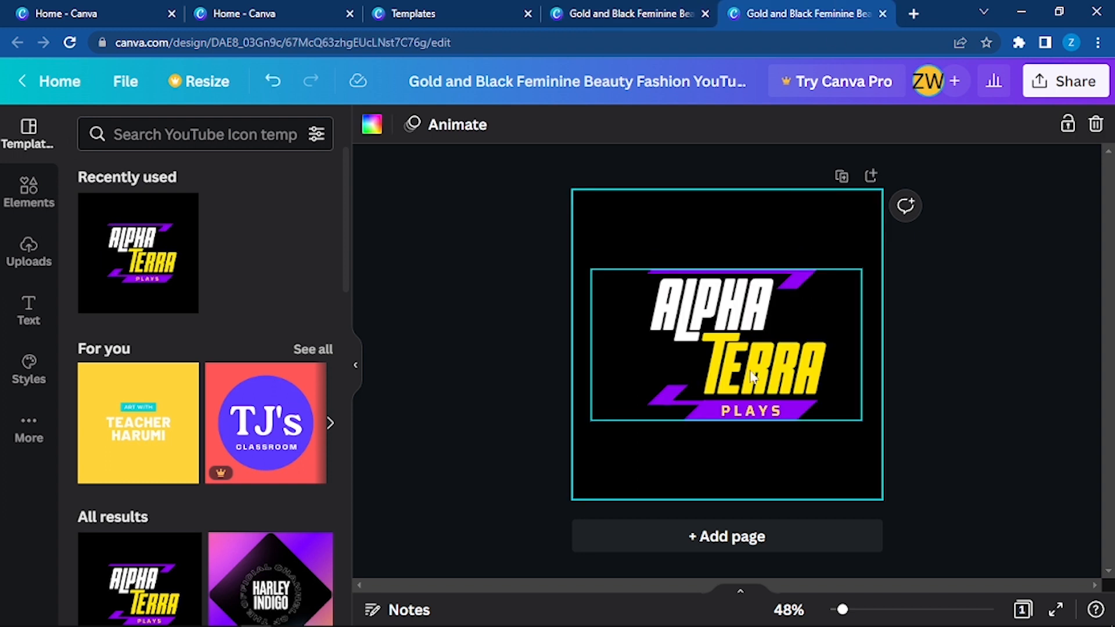
left_click(746, 416)
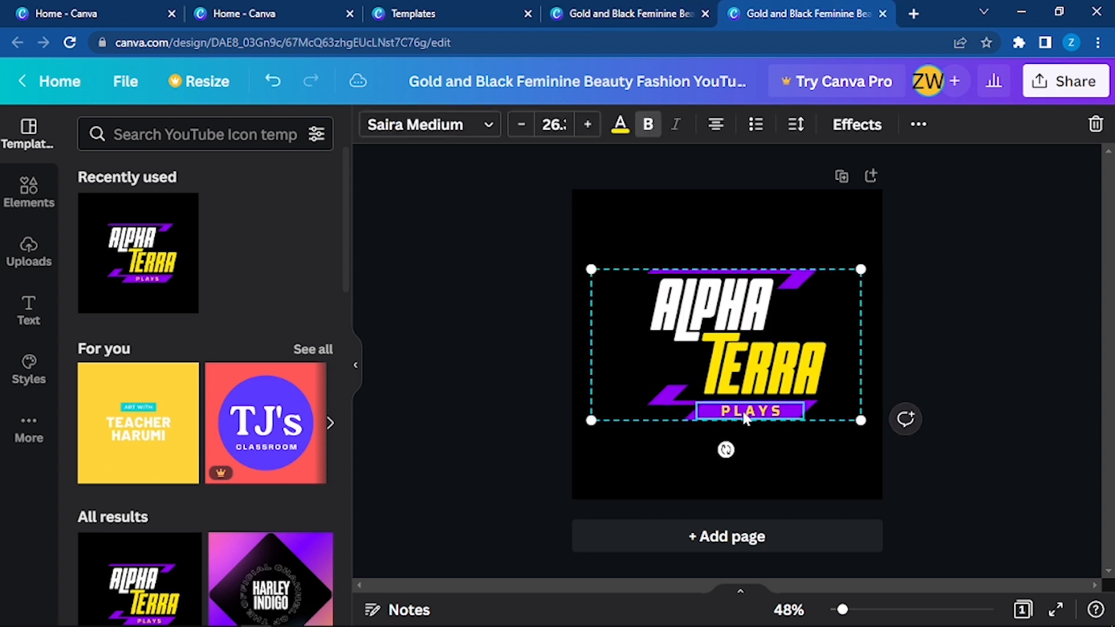
left_click(802, 466)
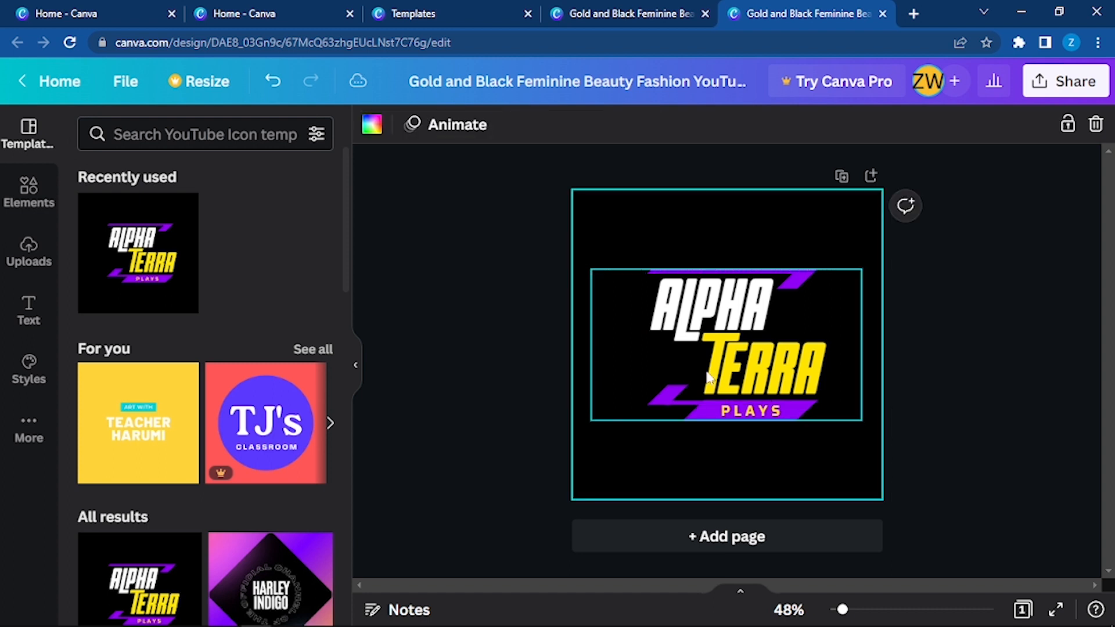
left_click(798, 282)
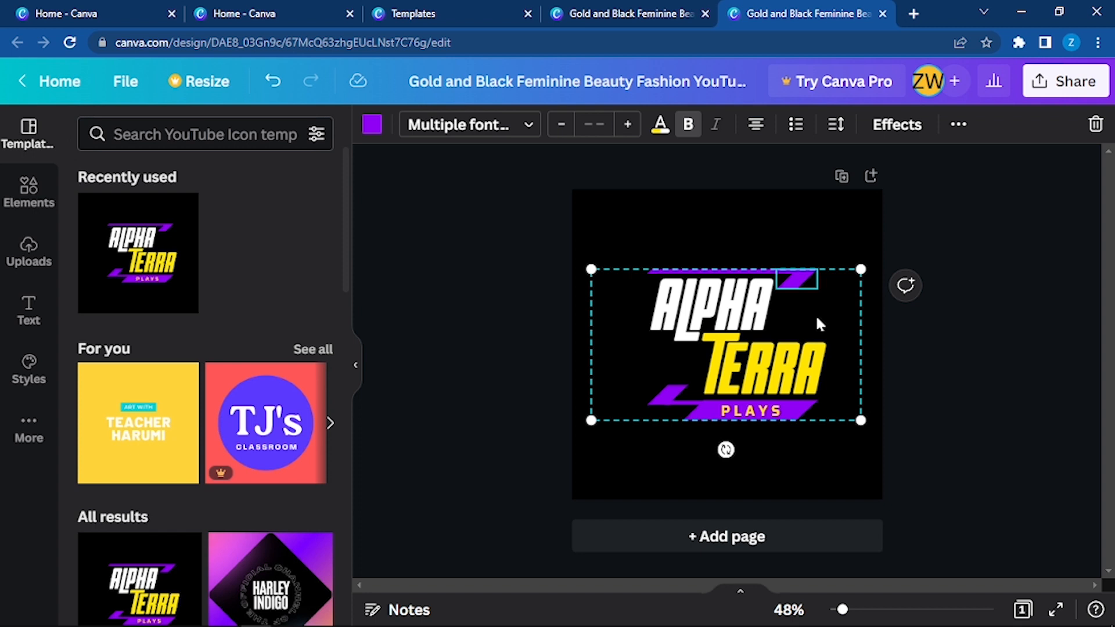
left_click(816, 478)
Copy the grouped Alpha Terra logo and paste it into the Aldenaire rainbow design.
left_click(732, 308)
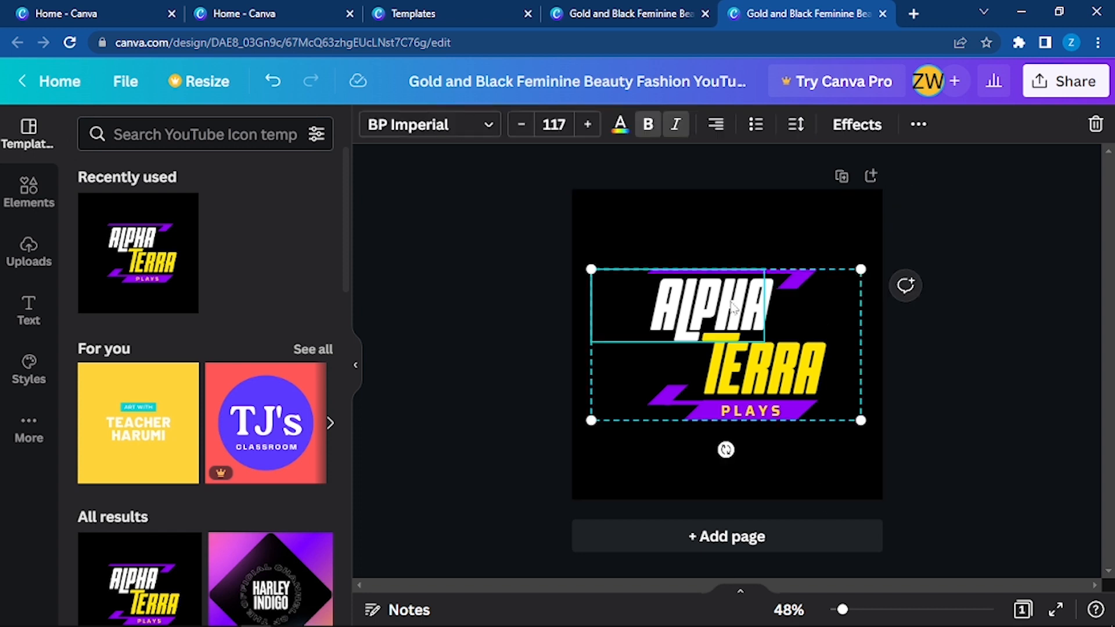
right_click(754, 325)
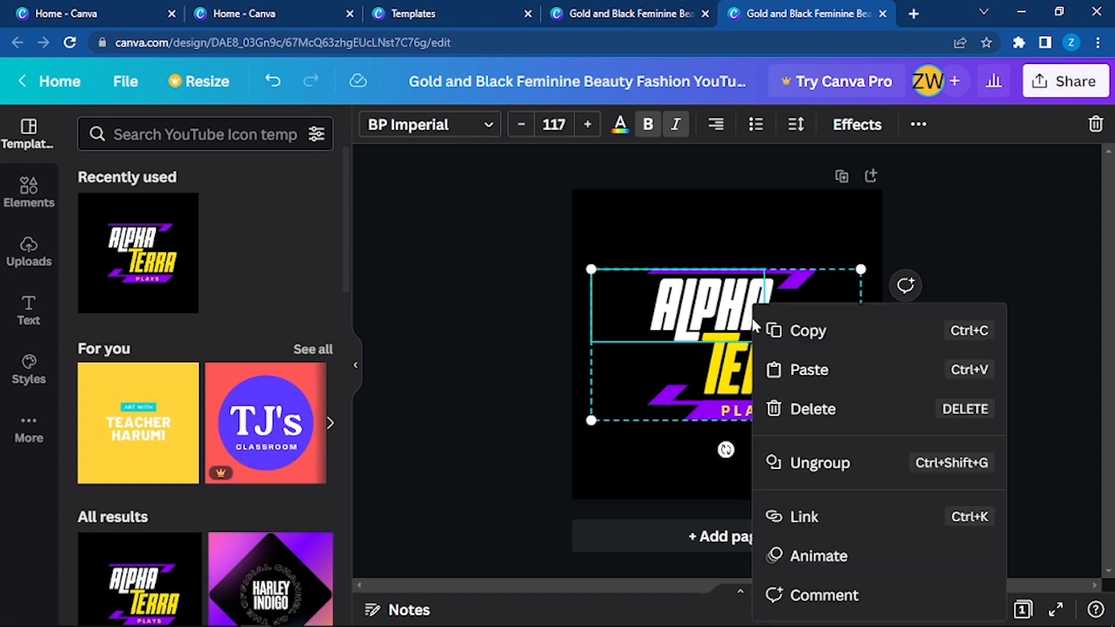
left_click(816, 345)
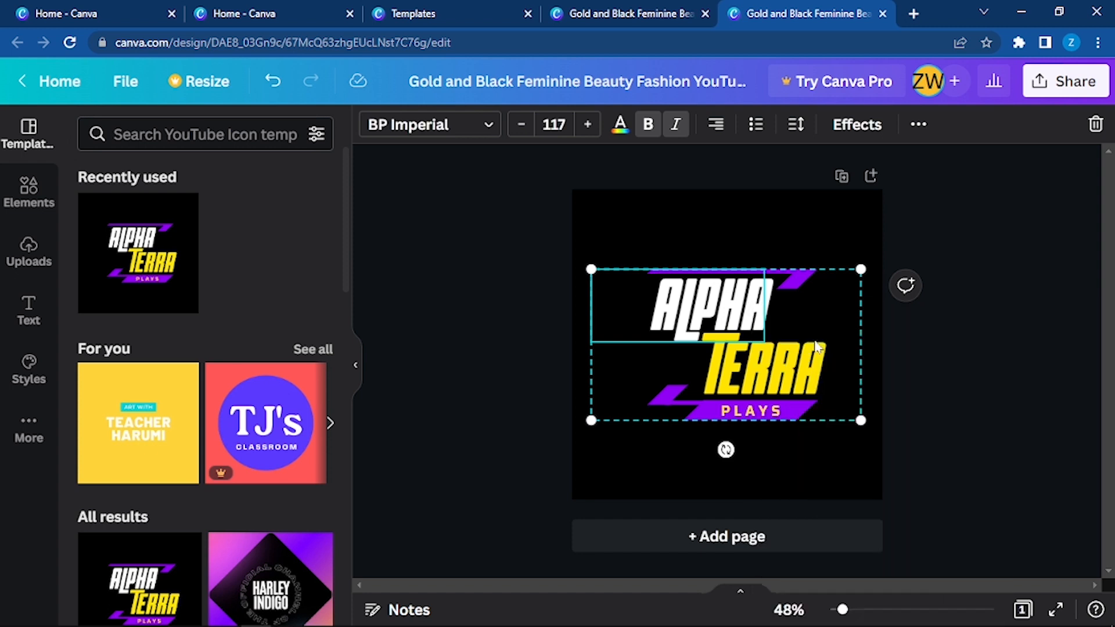
left_click(588, 13)
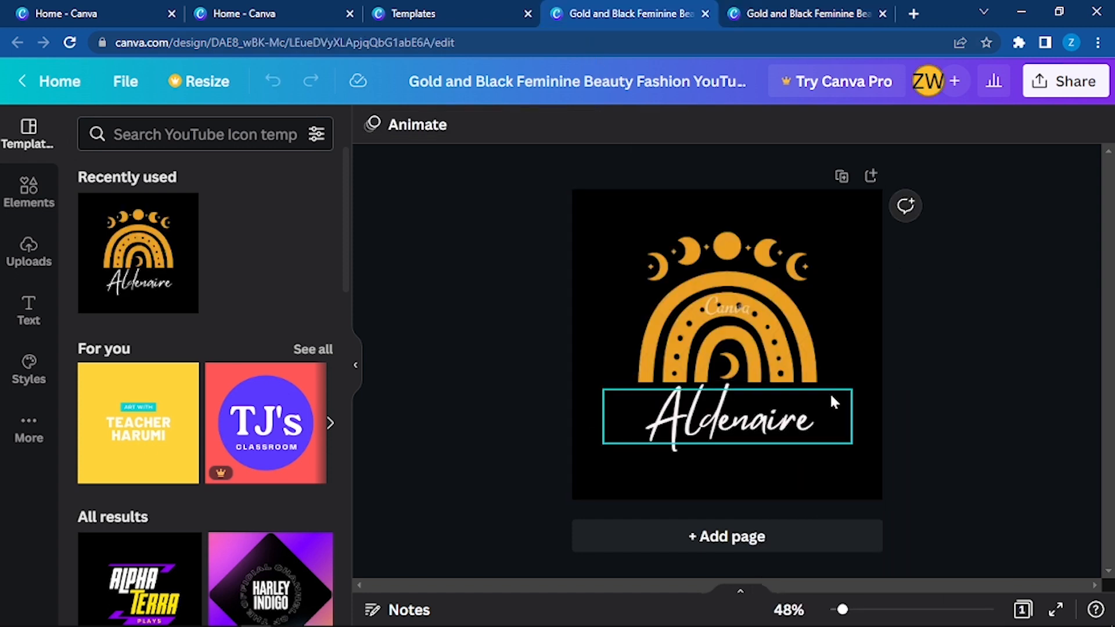
right_click(834, 315)
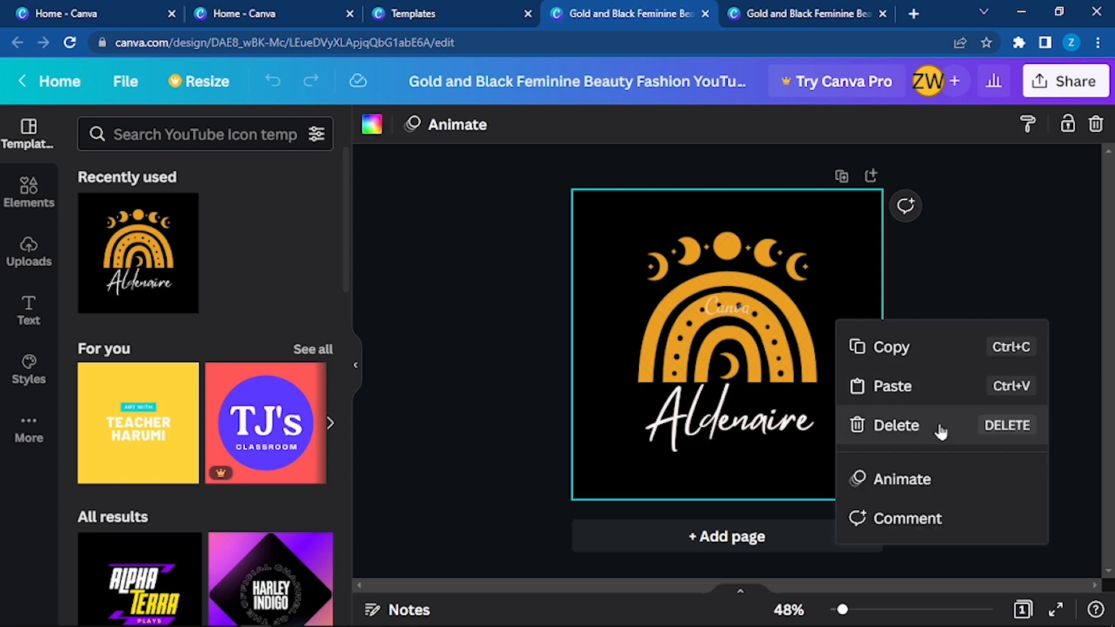
left_click(916, 389)
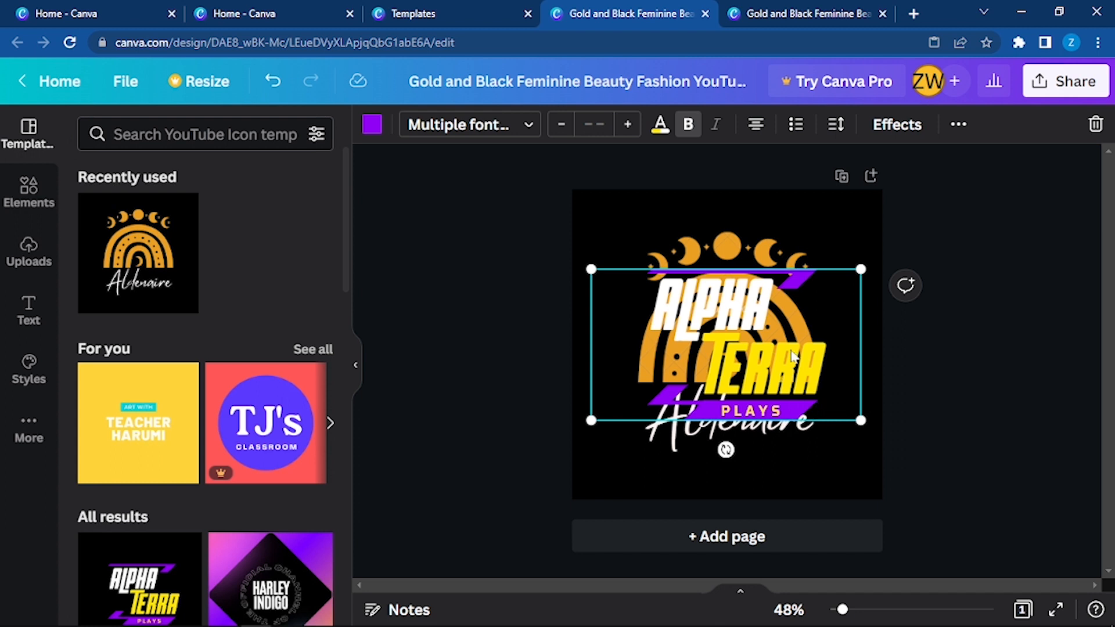
Delete the ALPHA text from the pasted logo group and the Aldenaire text beneath the rainbow.
left_click_drag(794, 325, 744, 306)
left_click(697, 308)
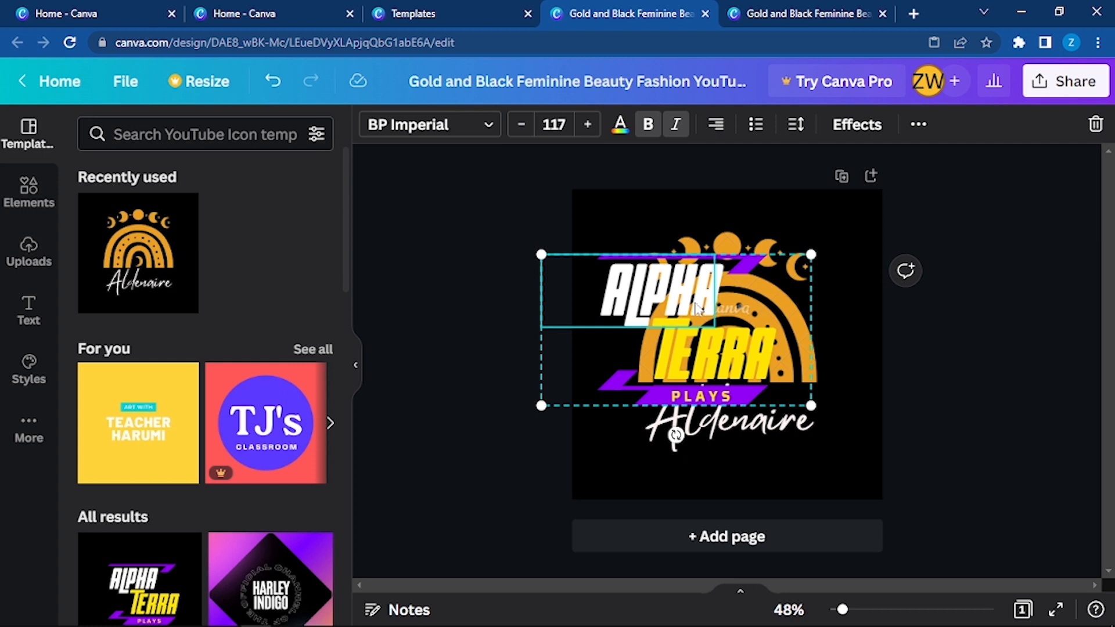
key("Delete")
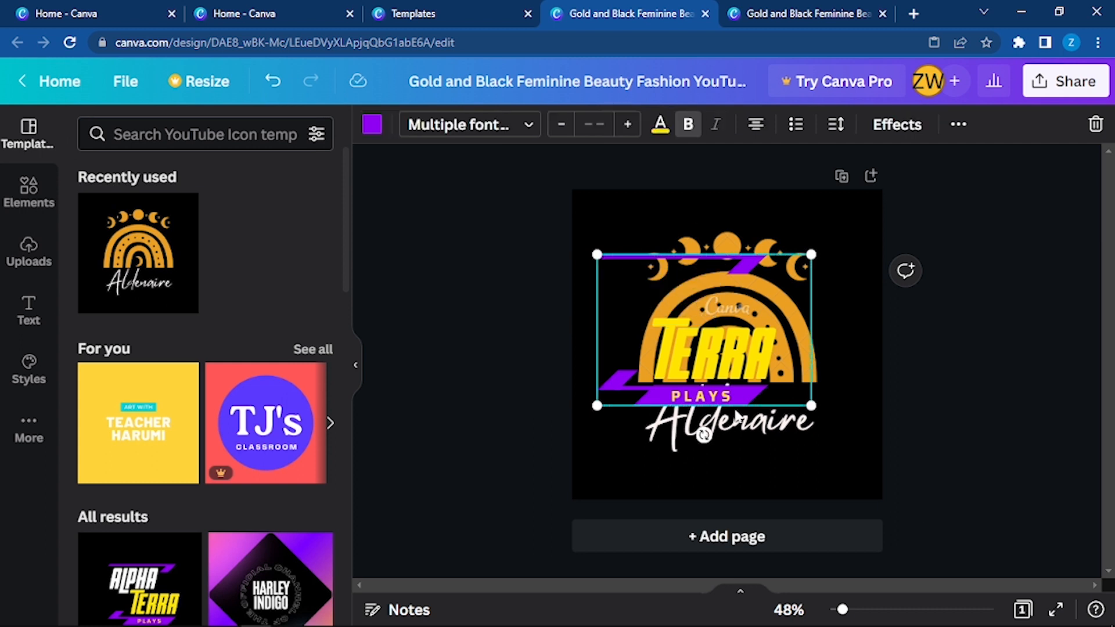
left_click(738, 430)
key("Delete")
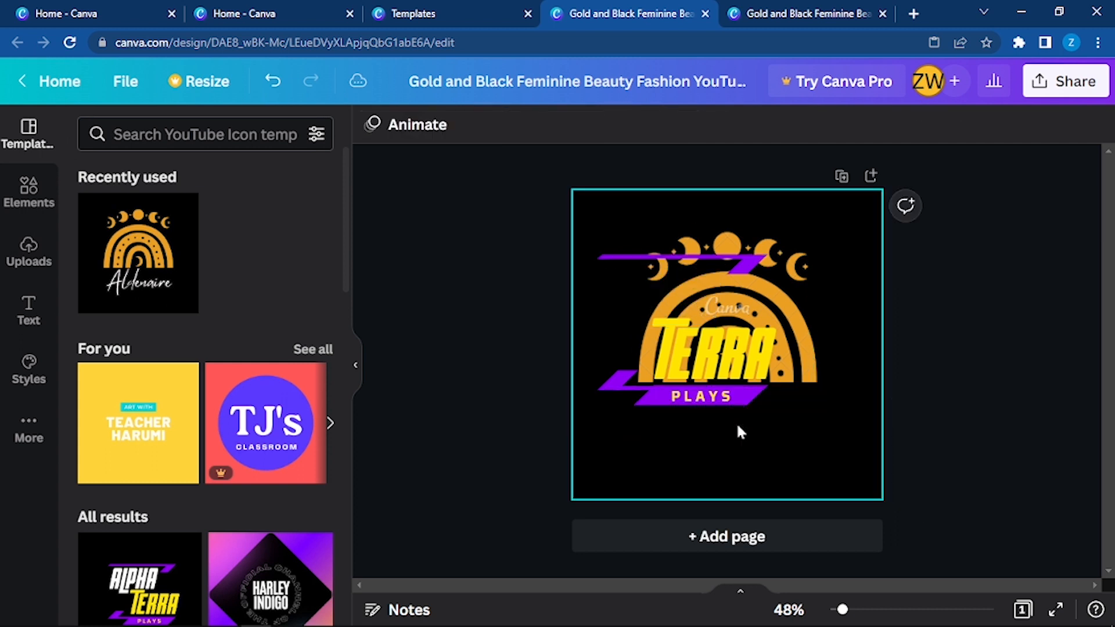
Shrink the remaining TERRA PLAYS group and place it just below the right half of the rainbow graphic.
left_click_drag(716, 360, 738, 424)
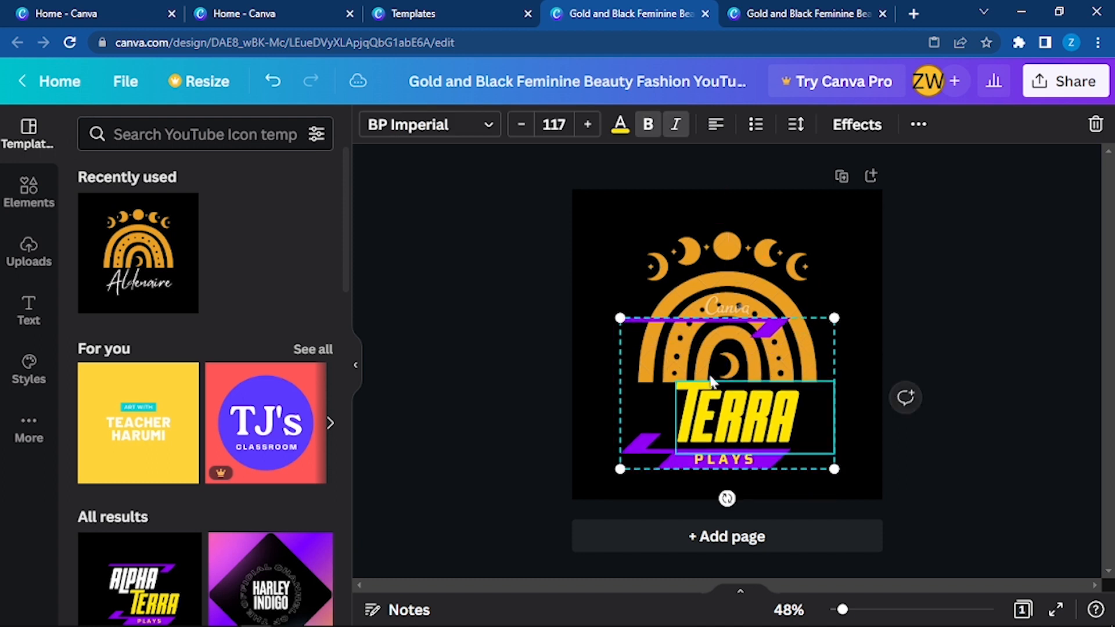
left_click(768, 334)
left_click_drag(769, 342, 753, 317)
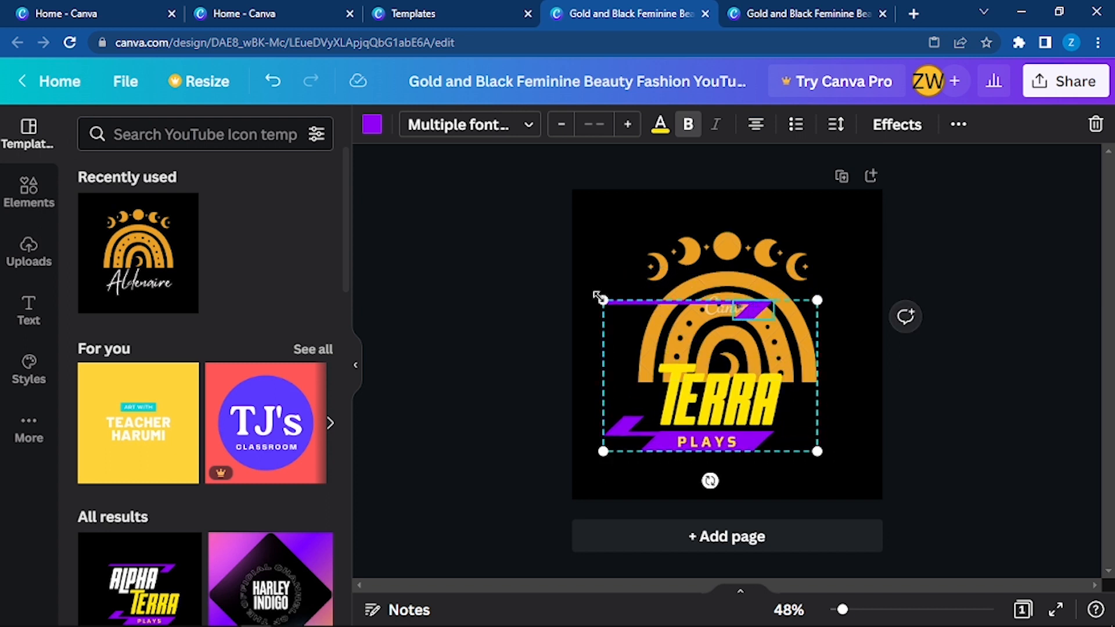
left_click_drag(649, 312, 684, 404)
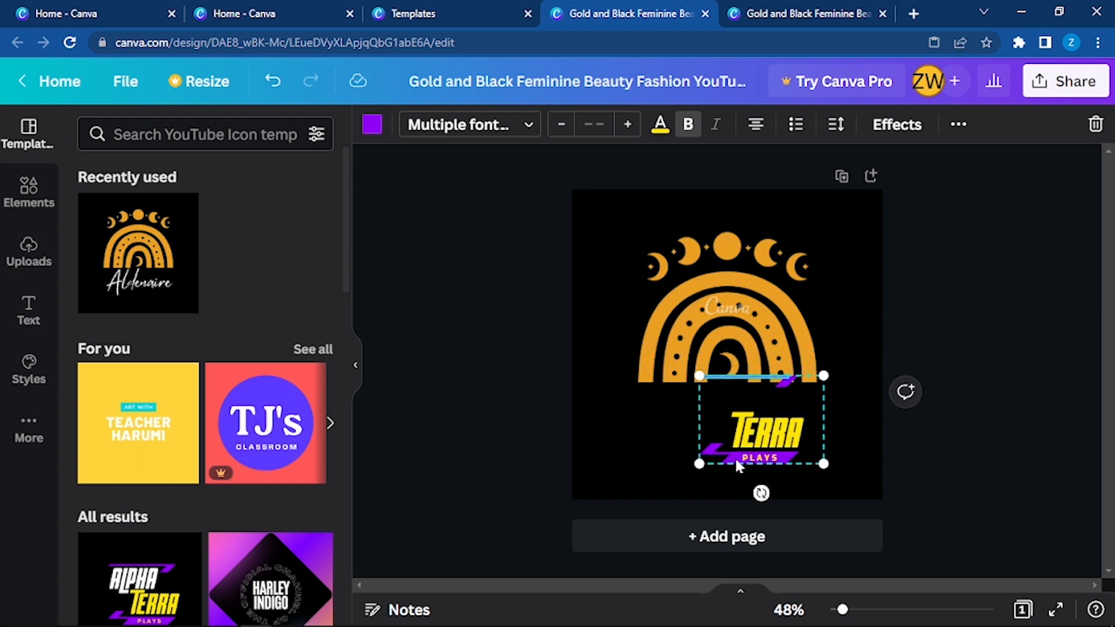
left_click(736, 462)
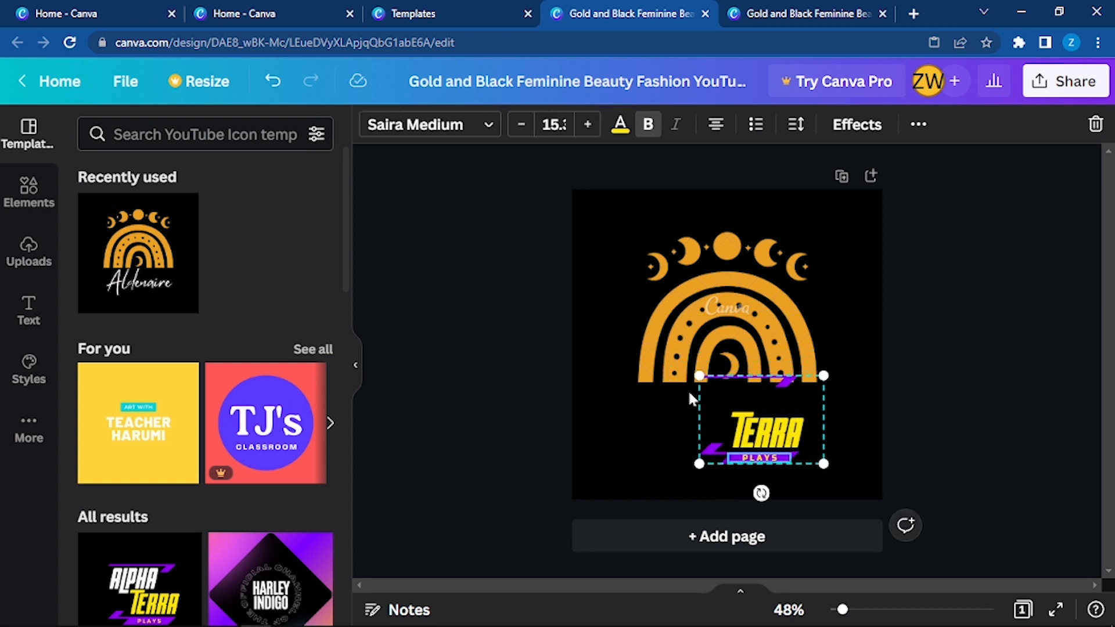
Enlarge the TERRA PLAYS group to span the full width of the page and send it behind the rainbow graphic.
left_click_drag(699, 376, 590, 294)
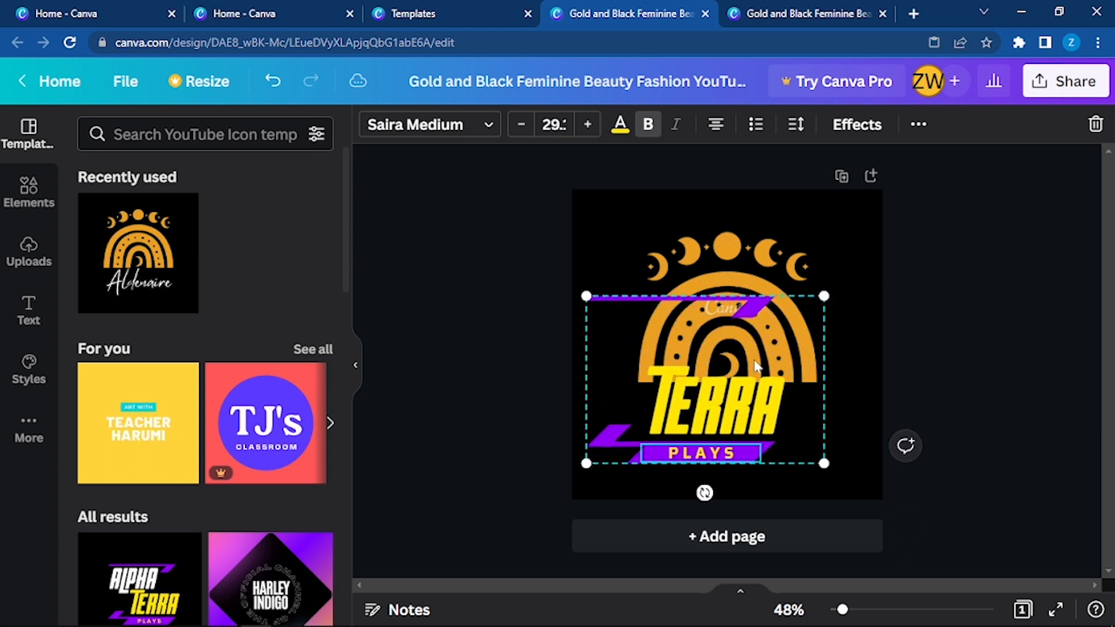
left_click_drag(742, 346, 762, 284)
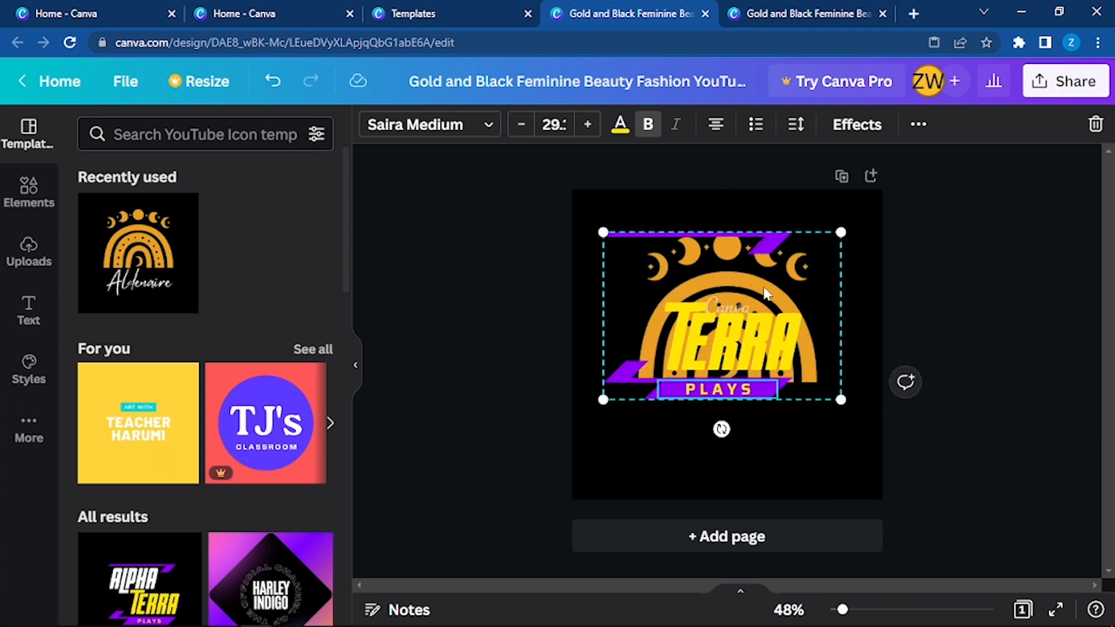
right_click(761, 284)
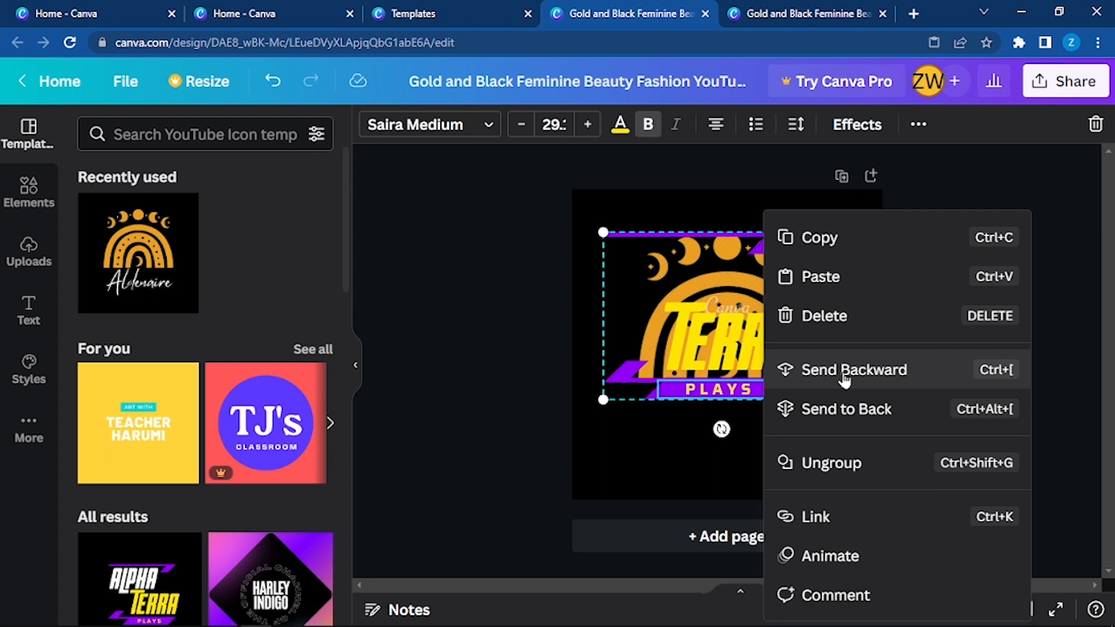
left_click(861, 413)
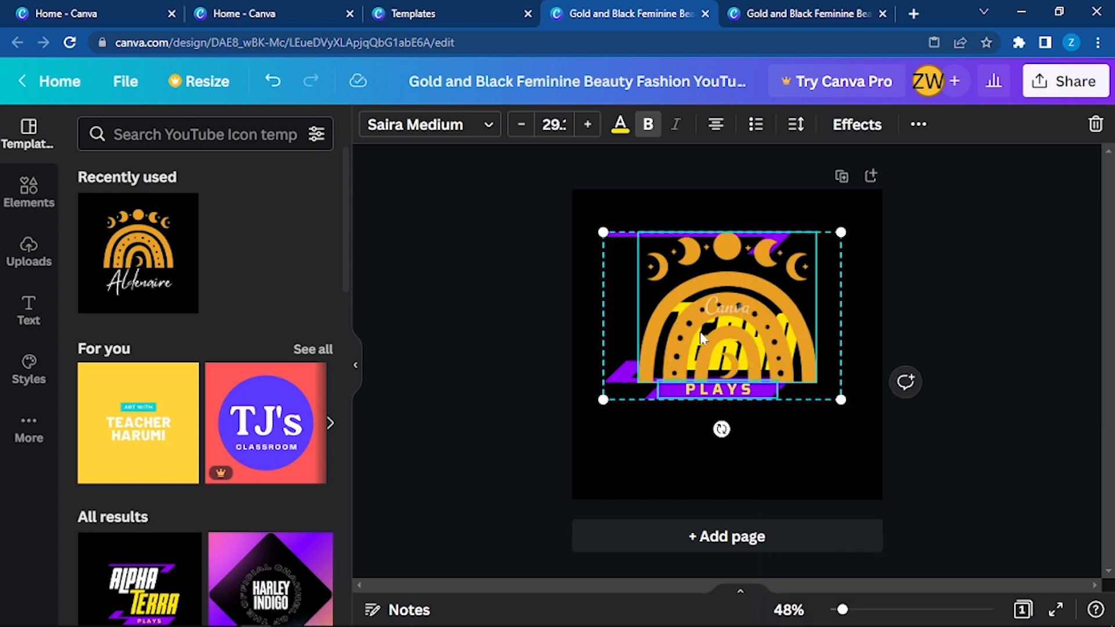
left_click_drag(842, 400, 901, 460)
left_click(711, 416)
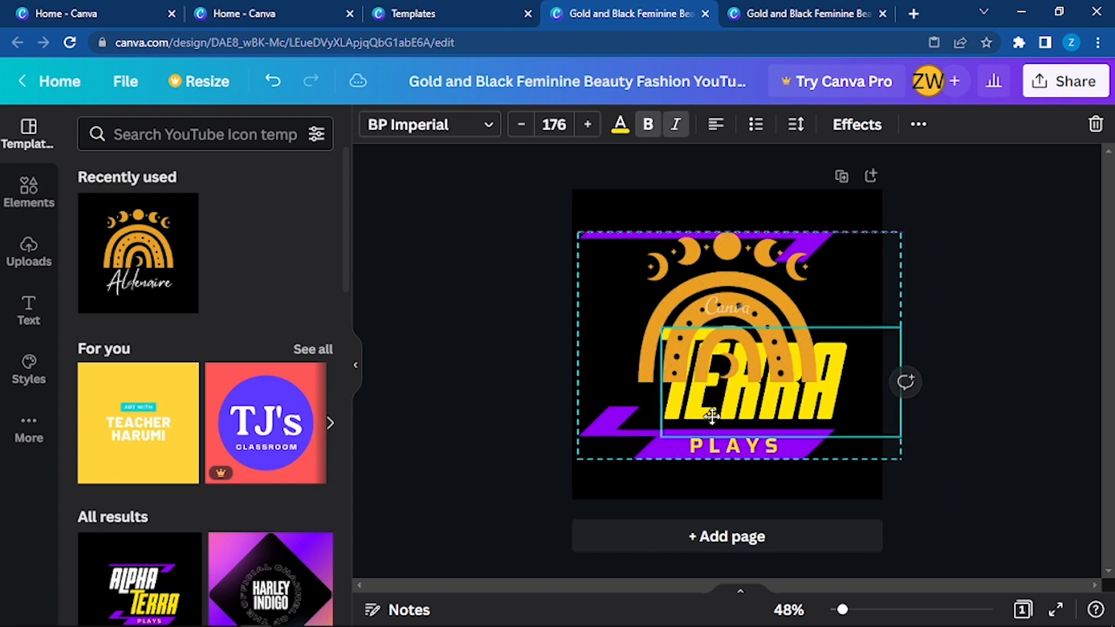
Shrink the rainbow graphic and place it above the start of the TERRA text, and shift the TERRA PLAYS group slightly up and left.
left_click(713, 294)
mouse_move(710, 299)
left_mouse_down()
mouse_move(714, 435)
mouse_move(662, 256)
mouse_move(724, 276)
mouse_move(706, 286)
left_mouse_up()
left_click_drag(637, 220, 626, 257)
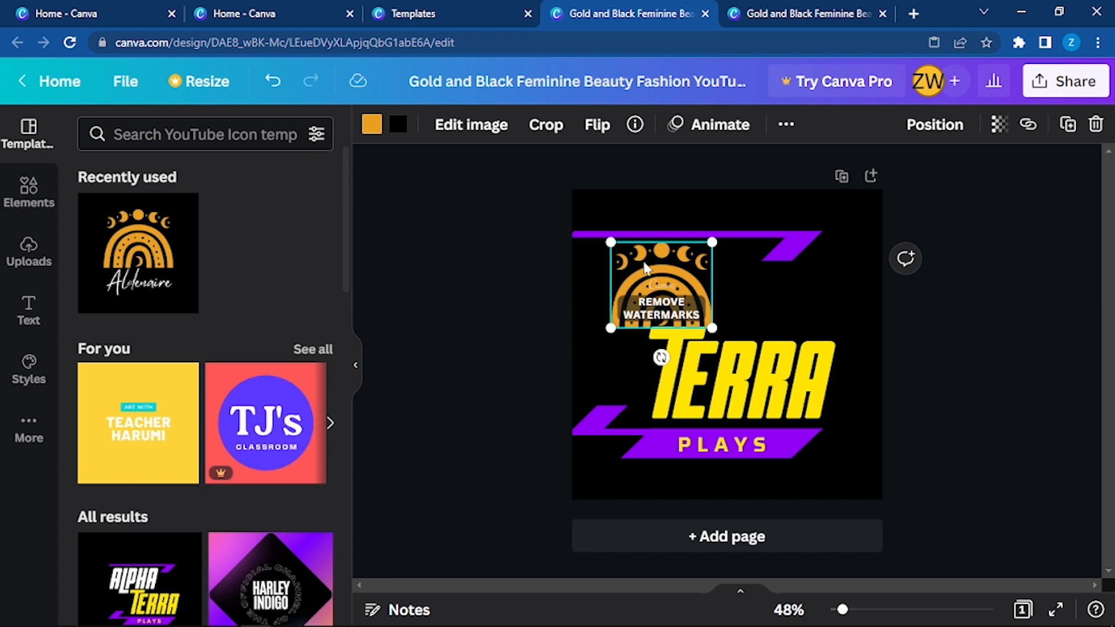
left_click(861, 487)
left_click_drag(791, 243, 773, 229)
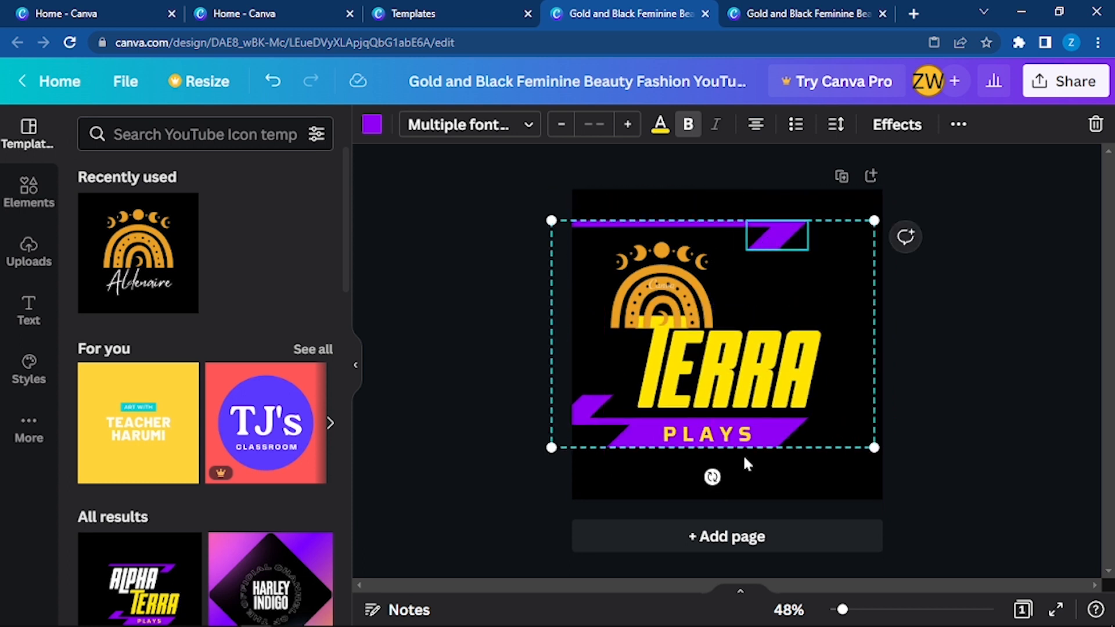